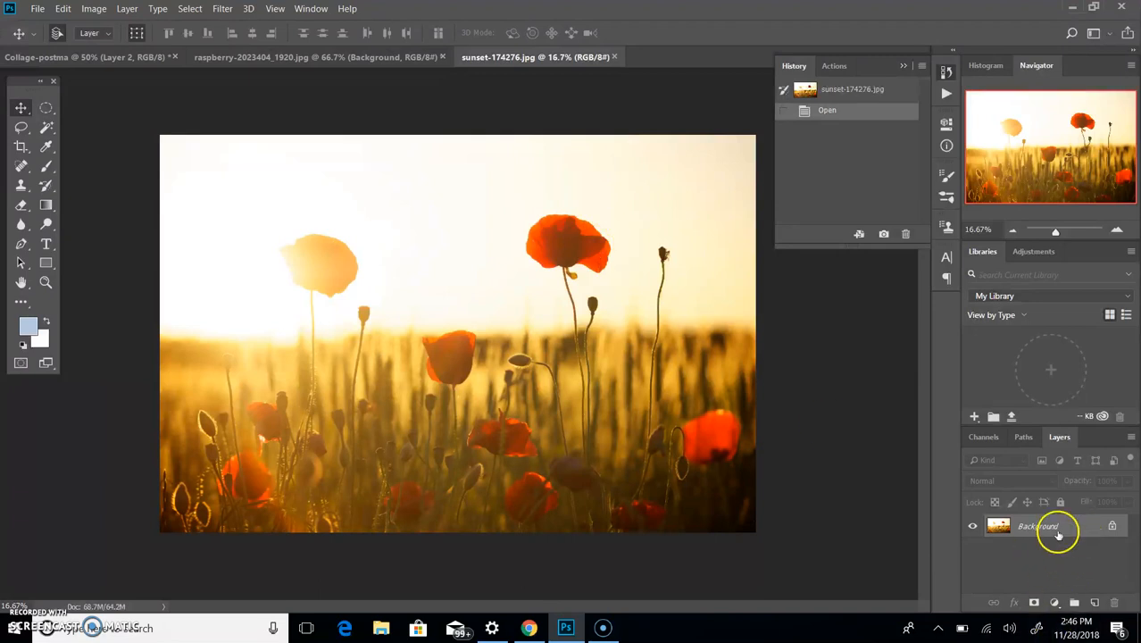
Step: Unlock the sunset photo's background into an editable layer and choose the Custom Shape tool
{"action": "left_click", "coordinate": [1112, 527]}
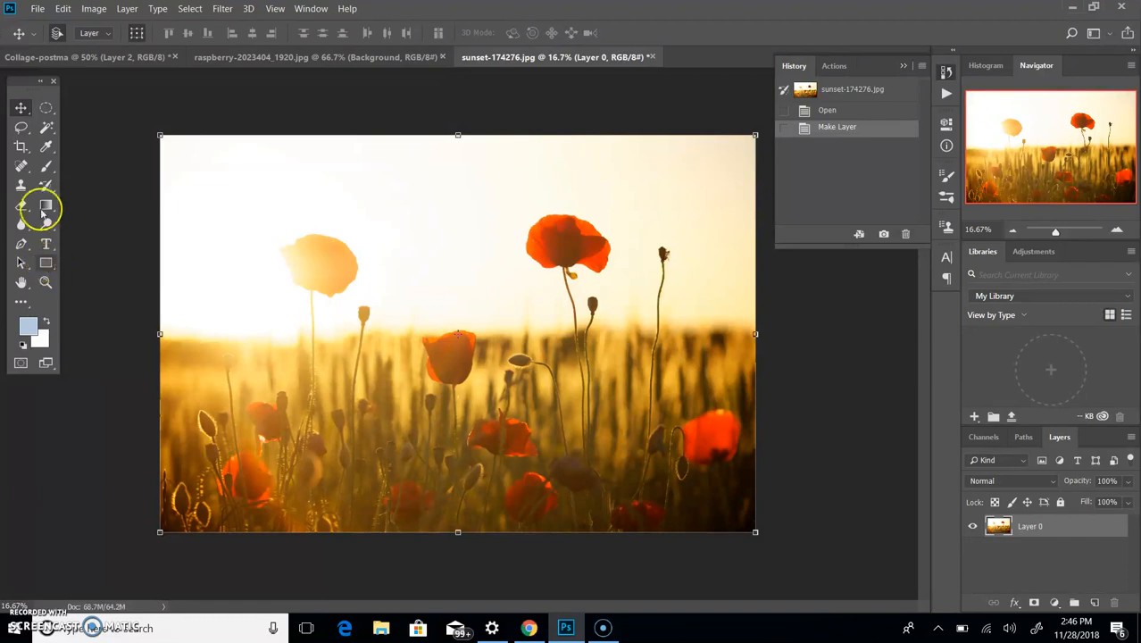
{"action": "left_click", "coordinate": [40, 81]}
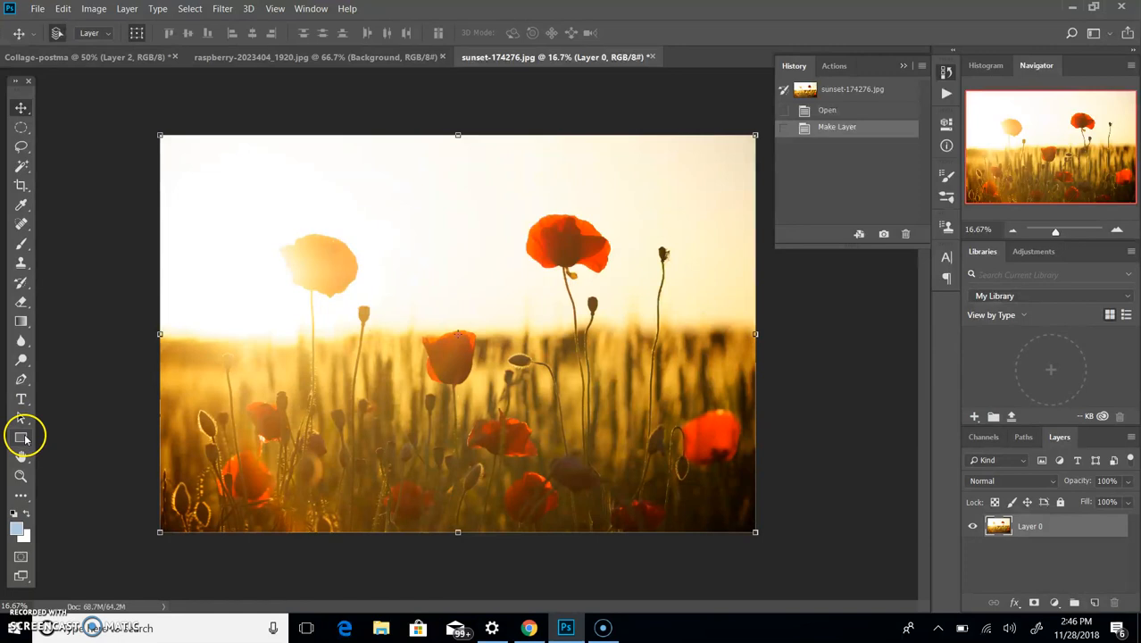
{"action": "left_click", "coordinate": [15, 81]}
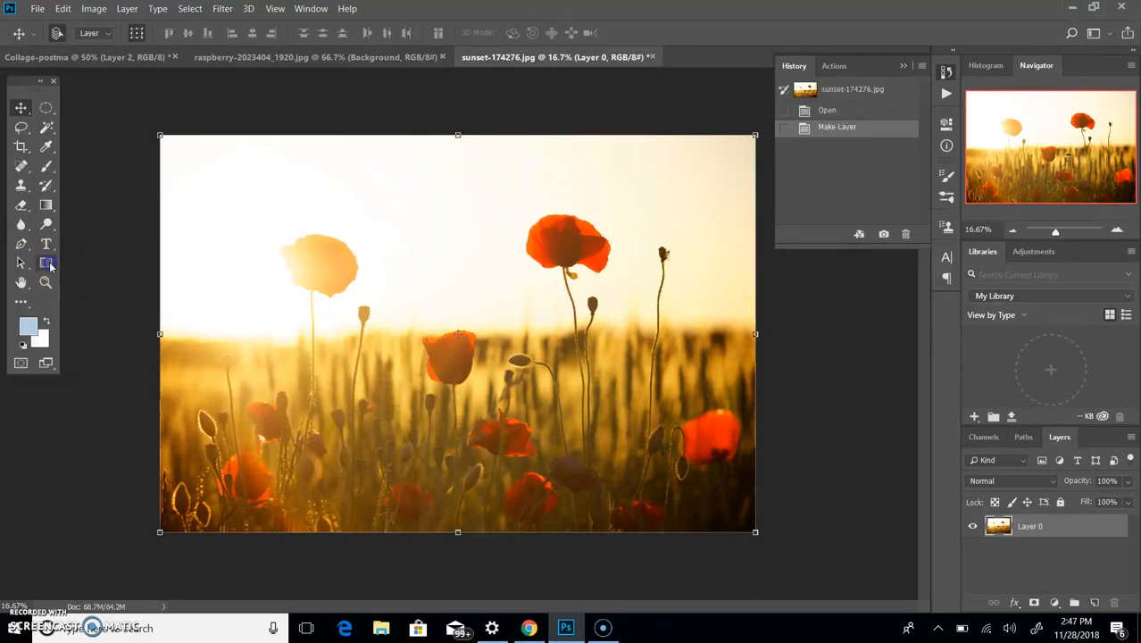
{"action": "left_click", "coordinate": [49, 264]}
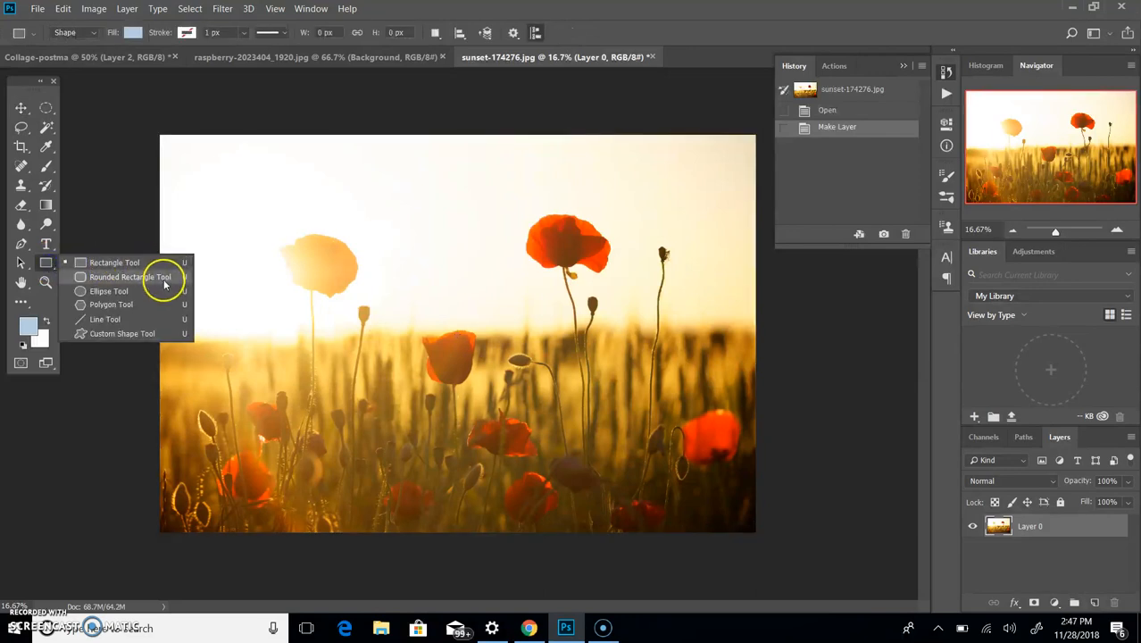
{"action": "left_click", "coordinate": [156, 334]}
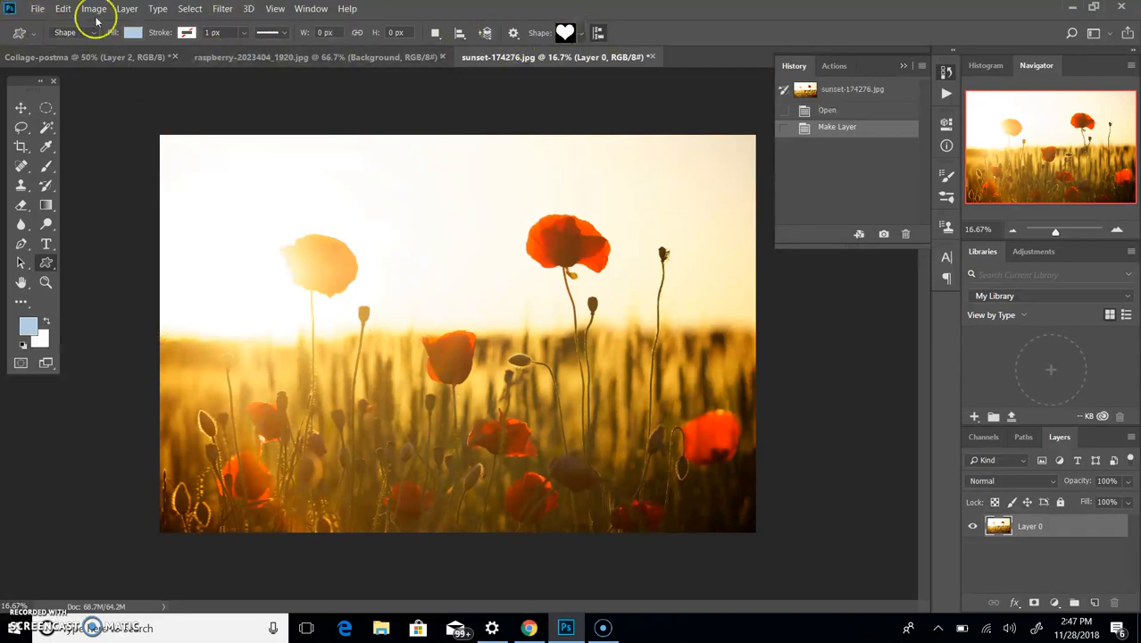
Step: Browse the available custom shapes and replace them with the Banners and Awards set
{"action": "left_click", "coordinate": [581, 35]}
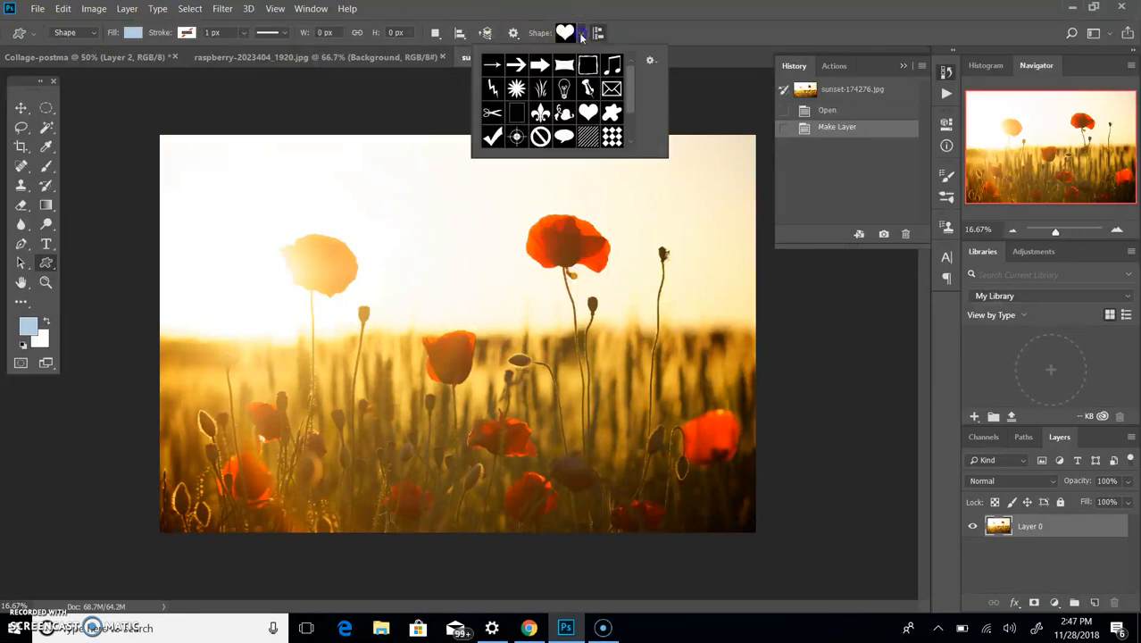
{"action": "scroll", "coordinate": [631, 96], "scroll_direction": "down", "scroll_amount": 3}
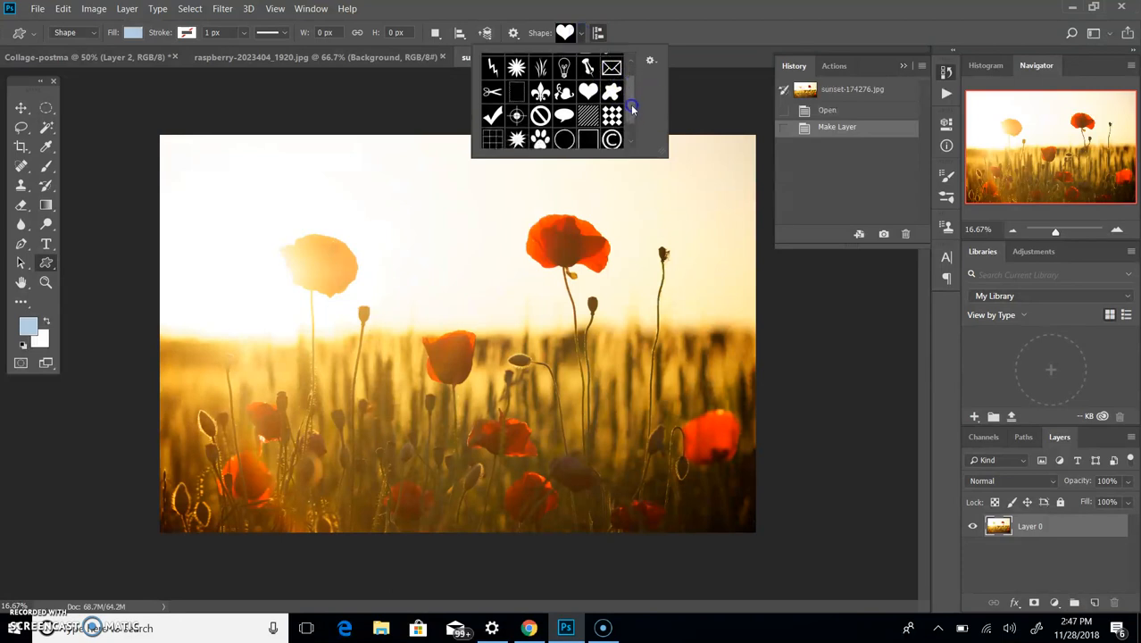
{"action": "left_click_drag", "start_coordinate": [636, 130], "coordinate": [630, 82]}
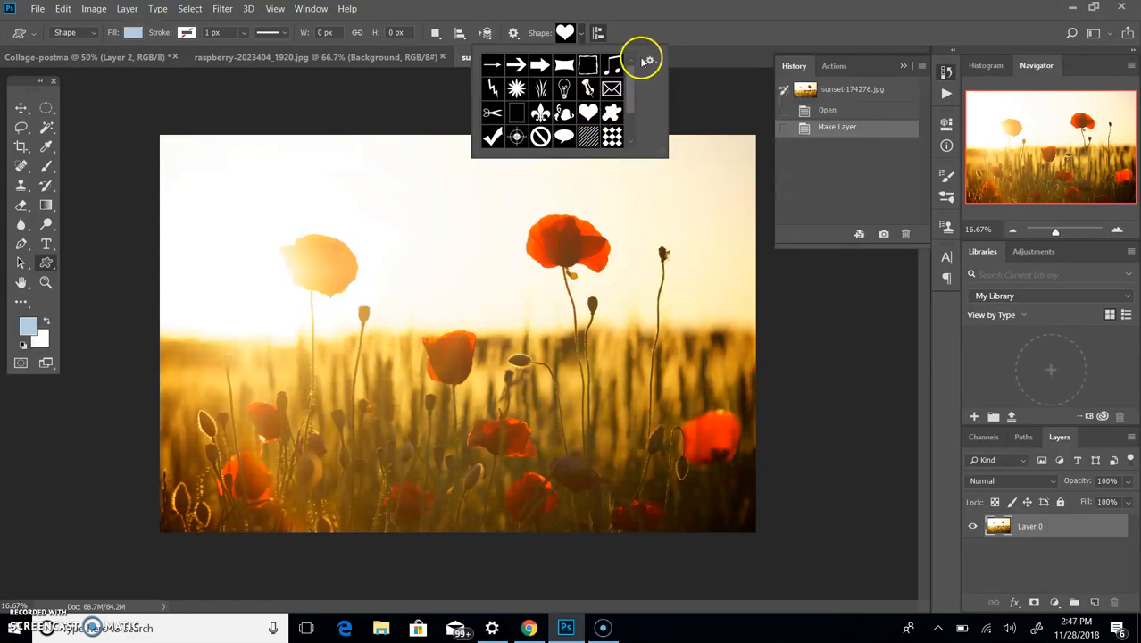
{"action": "left_click", "coordinate": [651, 62]}
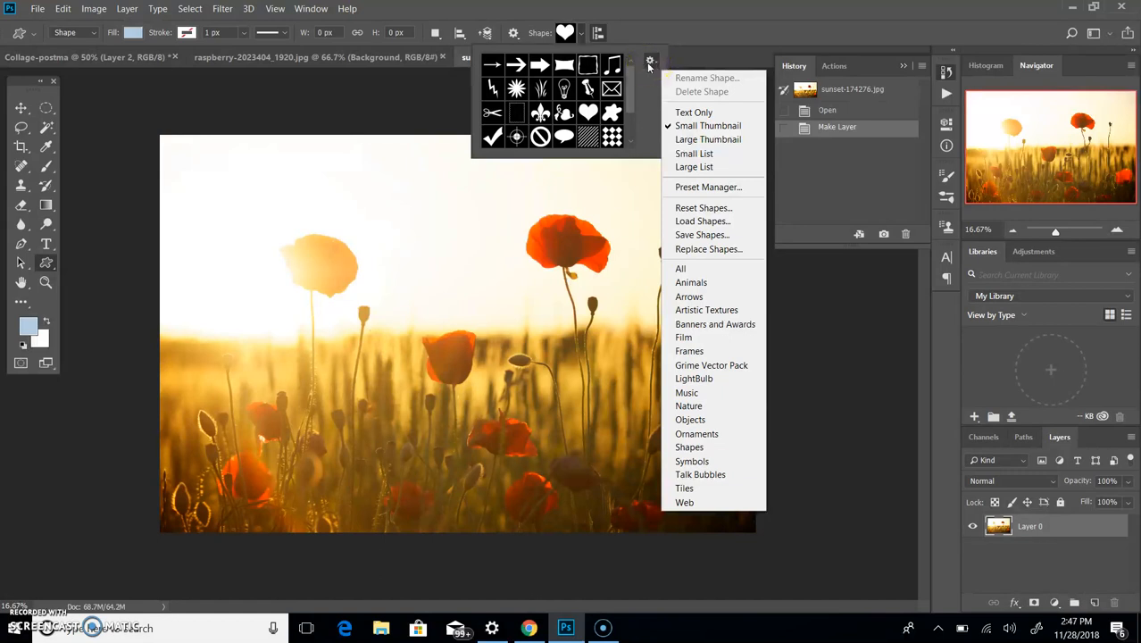
{"action": "left_click", "coordinate": [741, 324]}
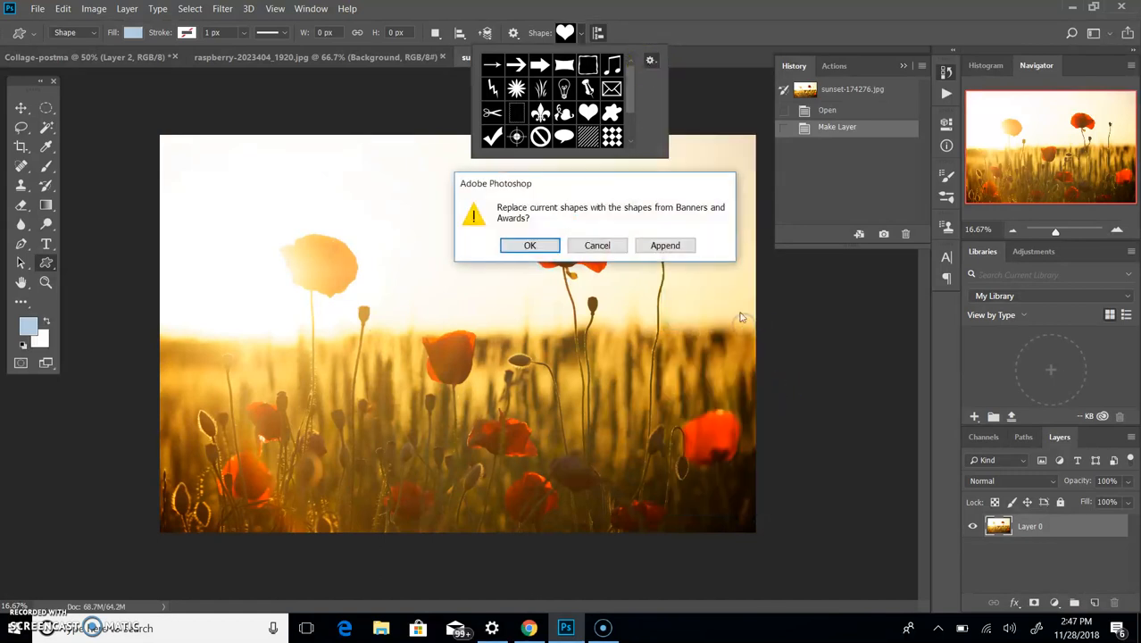
{"action": "left_click", "coordinate": [554, 250]}
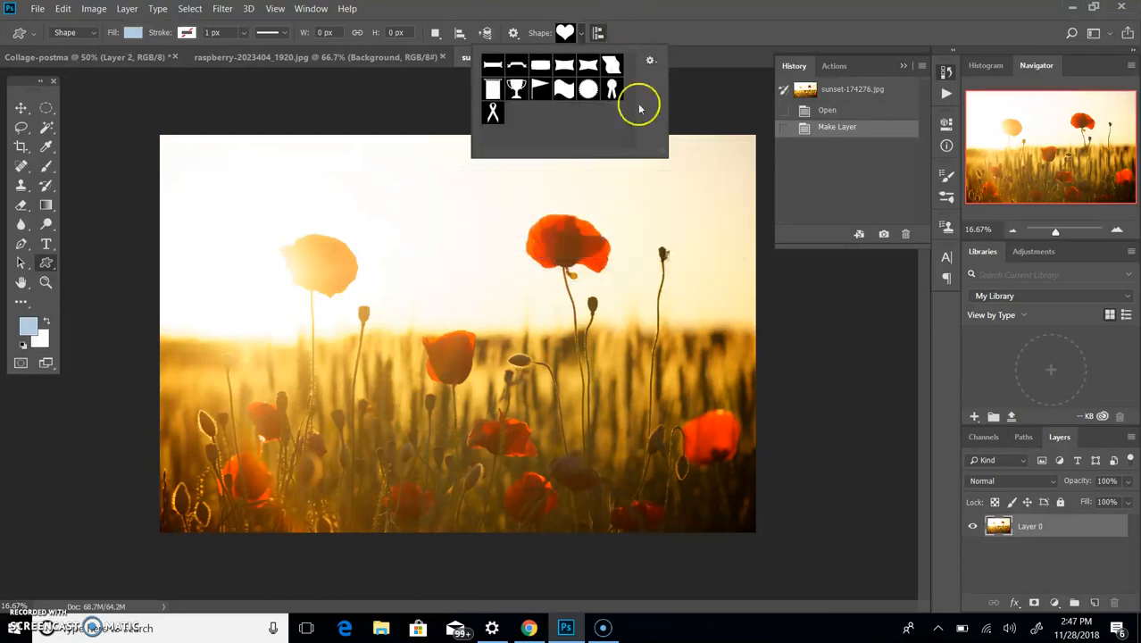
Step: Reset the custom shape library to the default shapes
{"action": "left_click", "coordinate": [652, 59]}
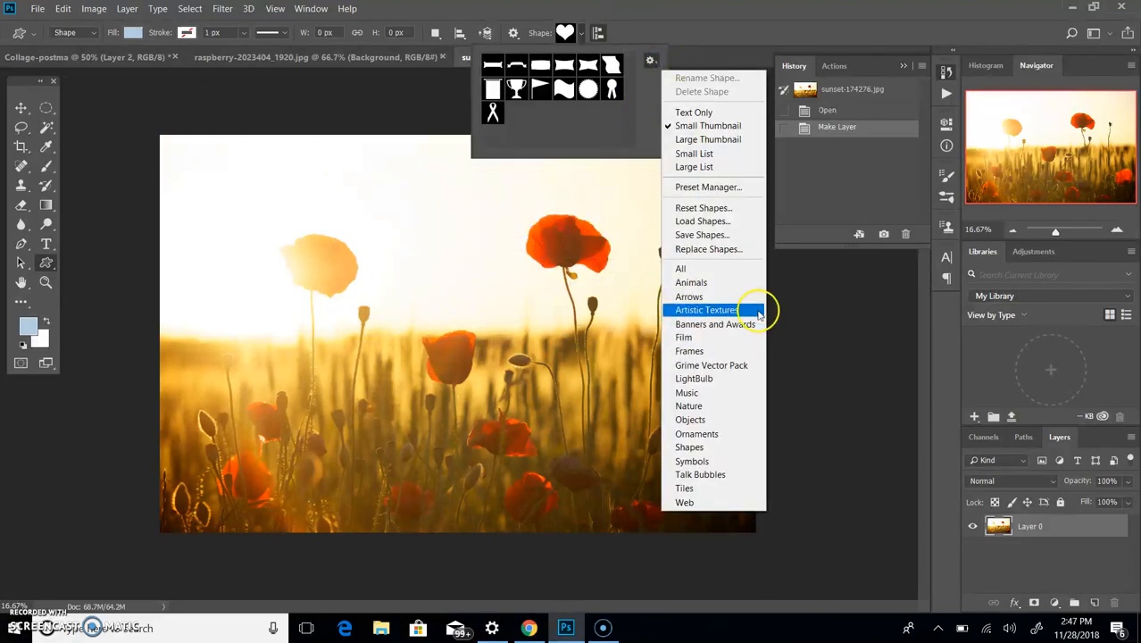
{"action": "left_click", "coordinate": [725, 215]}
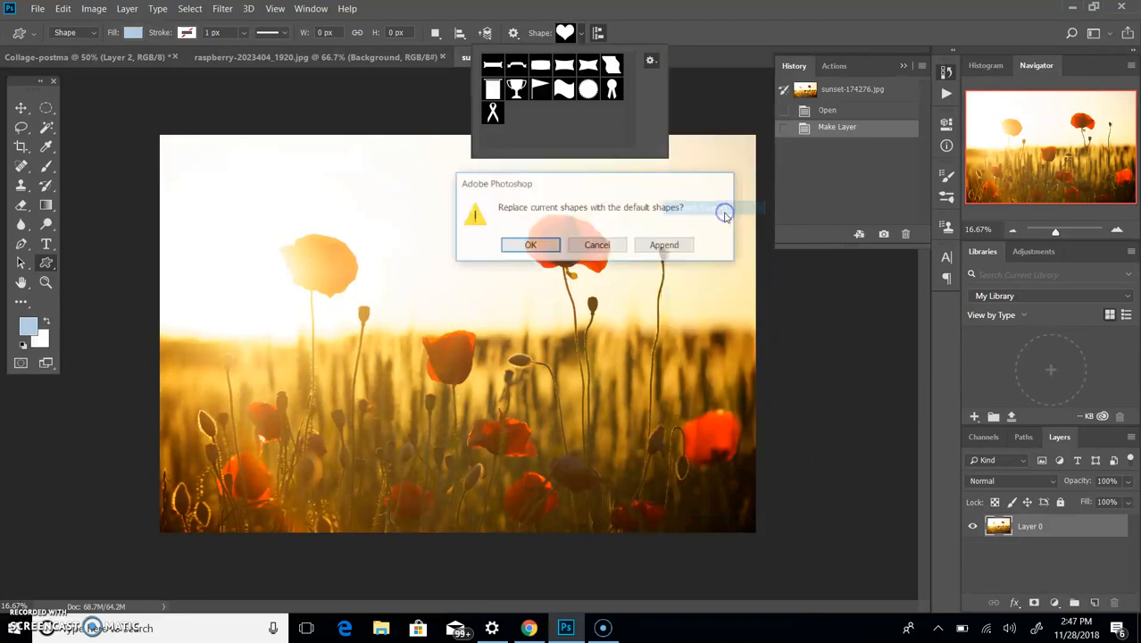
{"action": "left_click", "coordinate": [538, 243]}
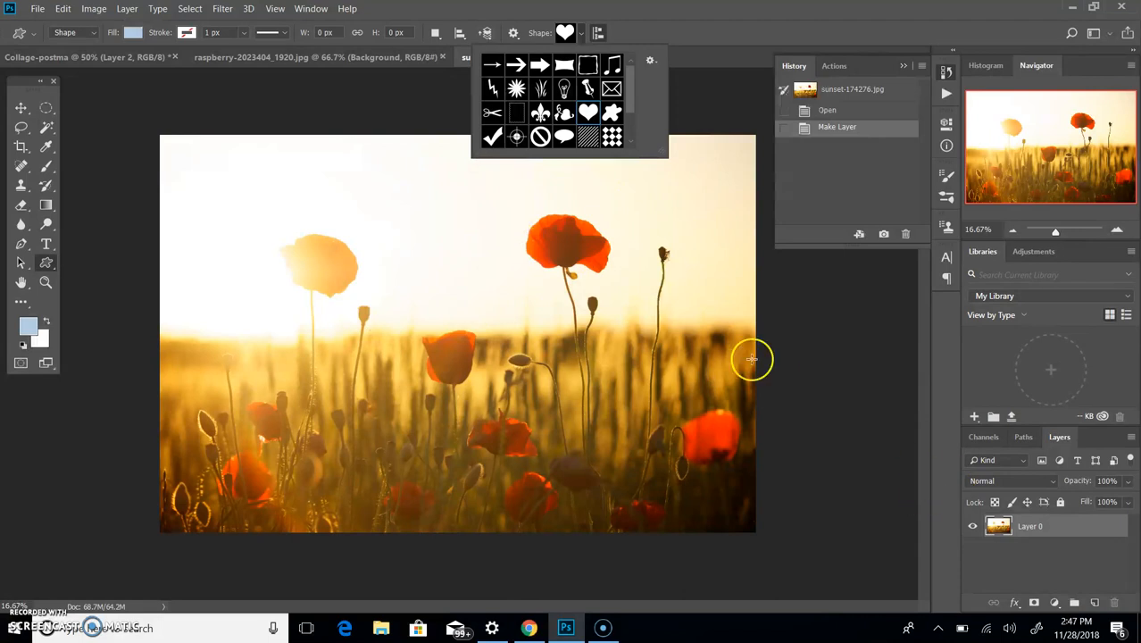
Step: Draw a filled heart about 2076 px wide and 2369 px high over the tall red poppy
{"action": "left_click_drag", "start_coordinate": [484, 197], "coordinate": [689, 432]}
{"action": "left_click", "coordinate": [1091, 523]}
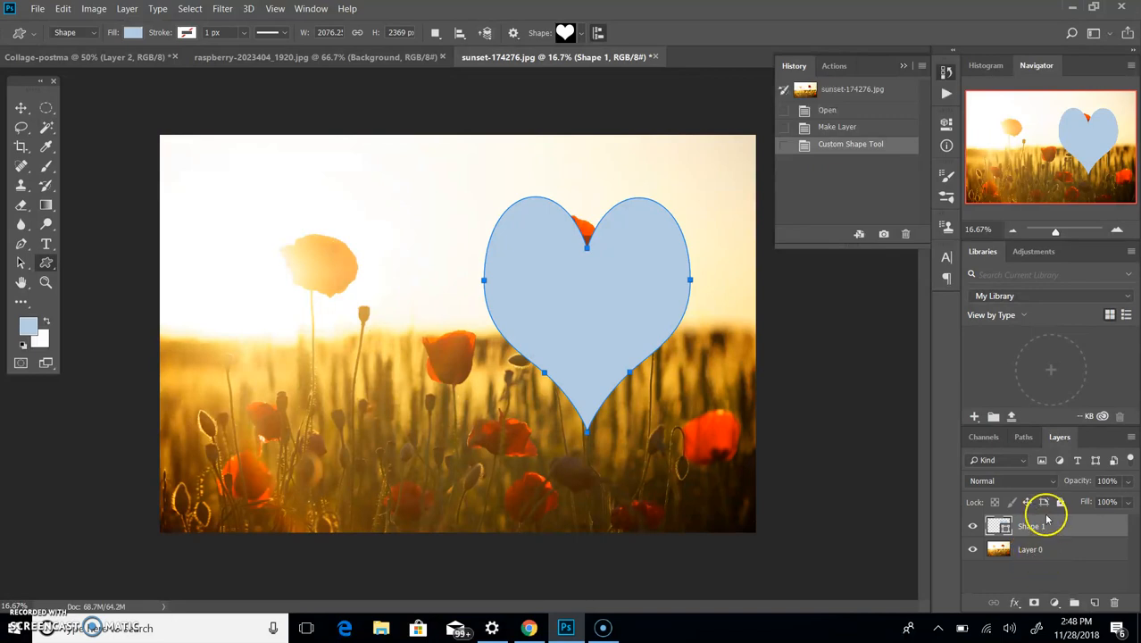
Step: Move the heart upward over the tall poppy and stretch it to about 119.6% width and 107.3% height
{"action": "left_click", "coordinate": [20, 107]}
{"action": "left_click_drag", "start_coordinate": [606, 232], "coordinate": [610, 225]}
{"action": "left_click_drag", "start_coordinate": [470, 279], "coordinate": [431, 278]}
{"action": "mouse_move", "coordinate": [624, 262]}
{"action": "left_mouse_down"}
{"action": "mouse_move", "coordinate": [632, 280]}
{"action": "mouse_move", "coordinate": [637, 257]}
{"action": "left_mouse_up"}
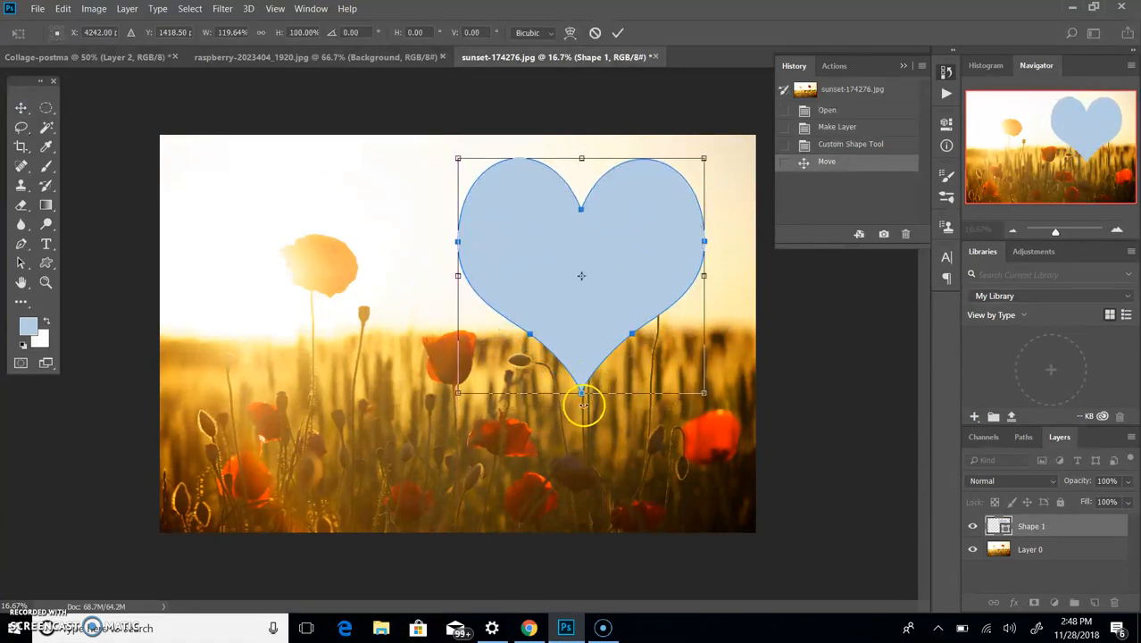
{"action": "mouse_move", "coordinate": [580, 393]}
{"action": "left_mouse_down"}
{"action": "mouse_move", "coordinate": [591, 409]}
{"action": "mouse_move", "coordinate": [581, 413]}
{"action": "left_mouse_up"}
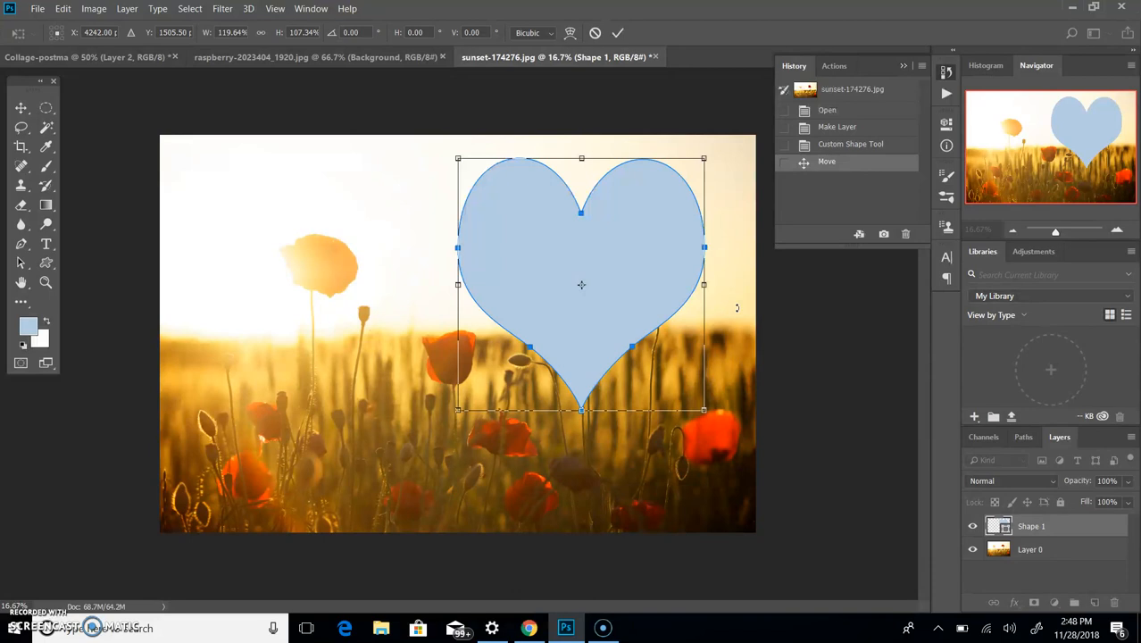
{"action": "key", "text": "Return"}
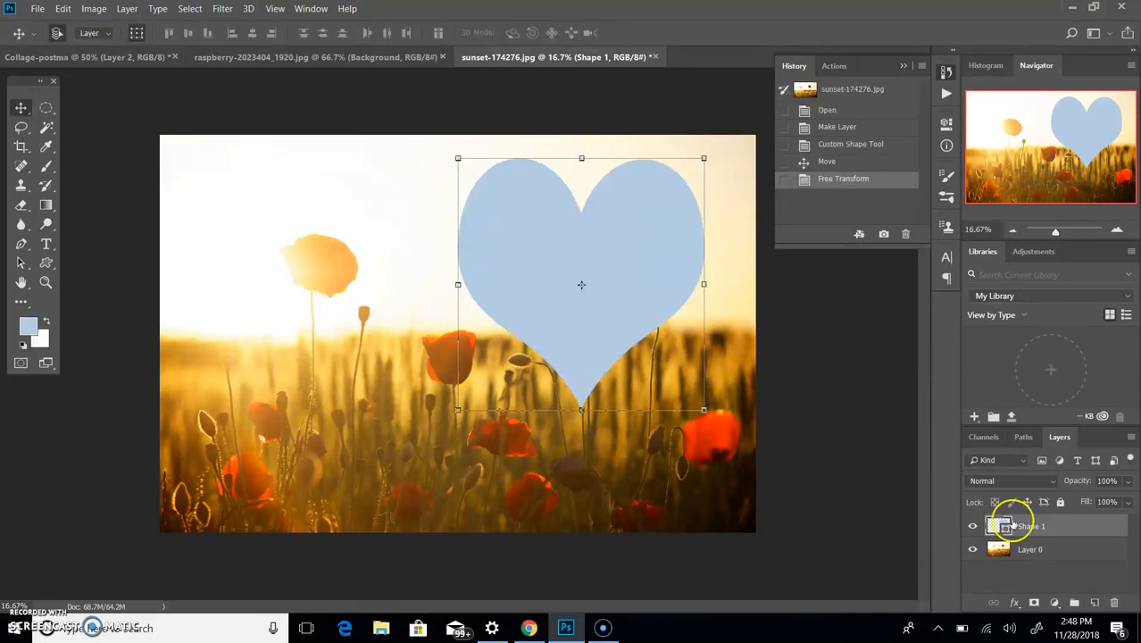
Step: Place the heart layer beneath the photo layer and clip the photo to the heart with a clipping mask
{"action": "left_click_drag", "start_coordinate": [1014, 523], "coordinate": [1041, 571]}
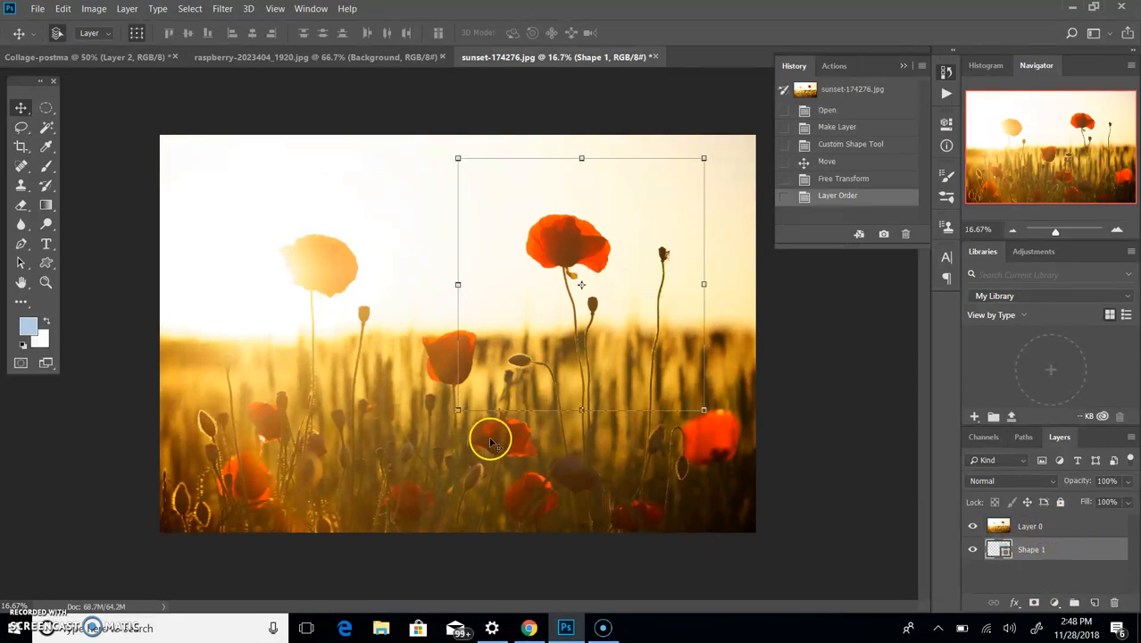
{"action": "left_click", "coordinate": [1061, 527]}
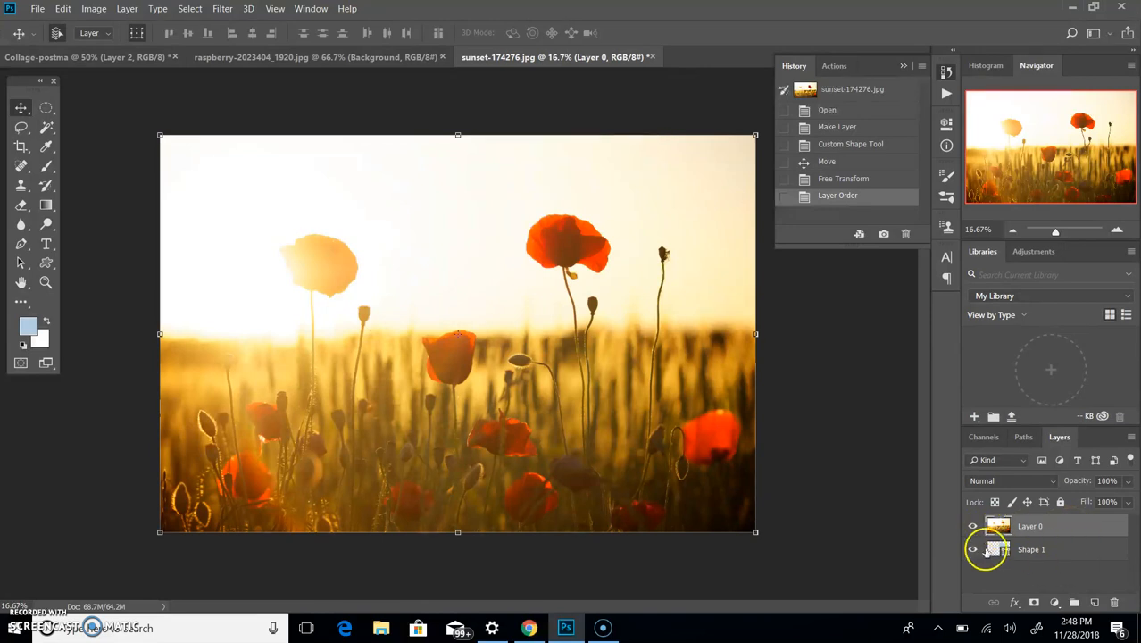
{"action": "right_click", "coordinate": [1080, 527]}
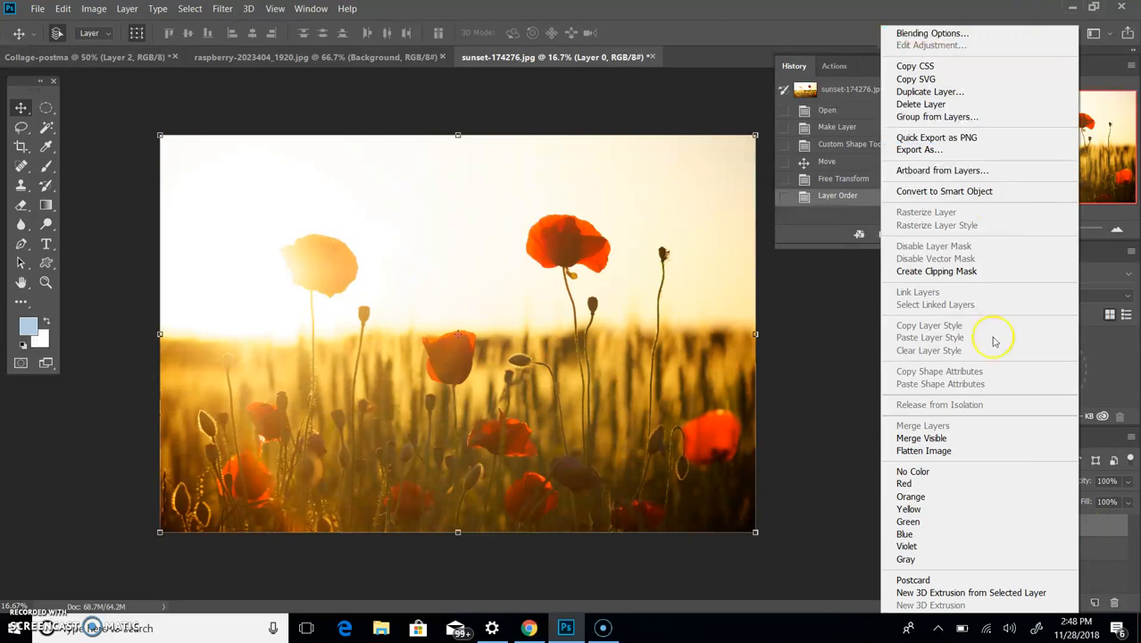
{"action": "left_click", "coordinate": [980, 274]}
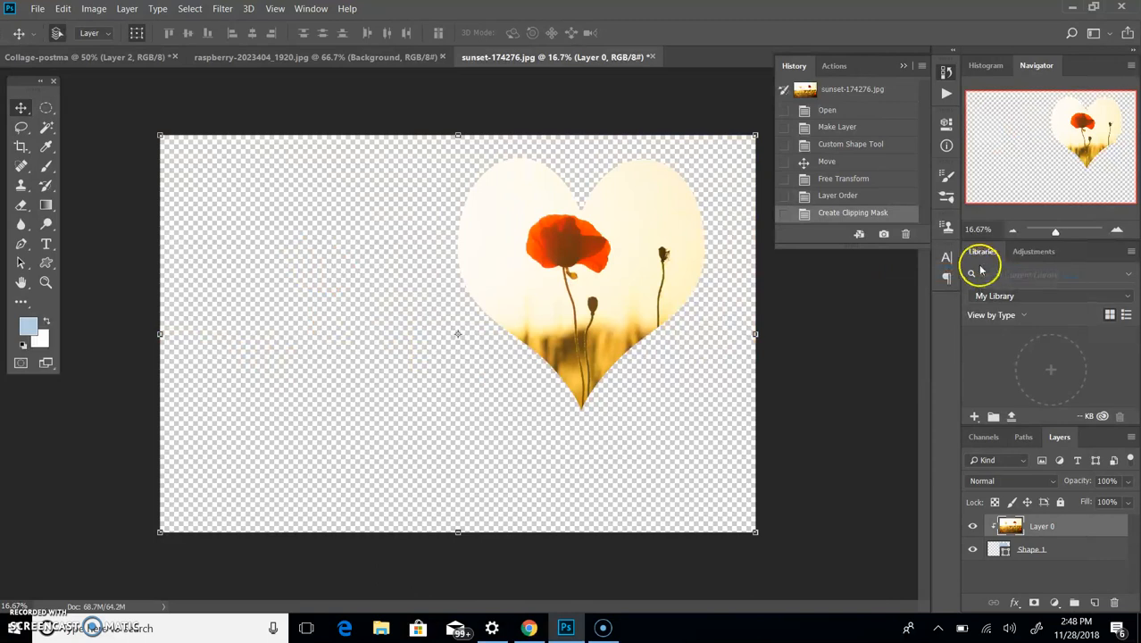
Step: Shift the clipped photo up and to the right so the tall red poppy fills the heart's upper-right lobe
{"action": "left_click_drag", "start_coordinate": [638, 272], "coordinate": [717, 225]}
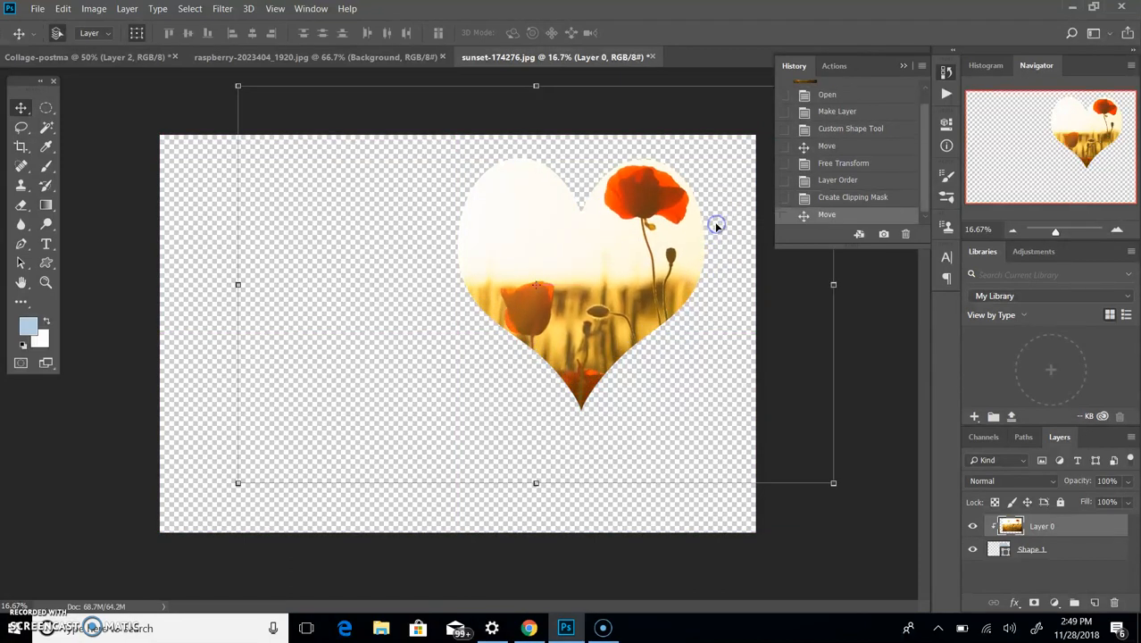
{"action": "left_click", "coordinate": [899, 412]}
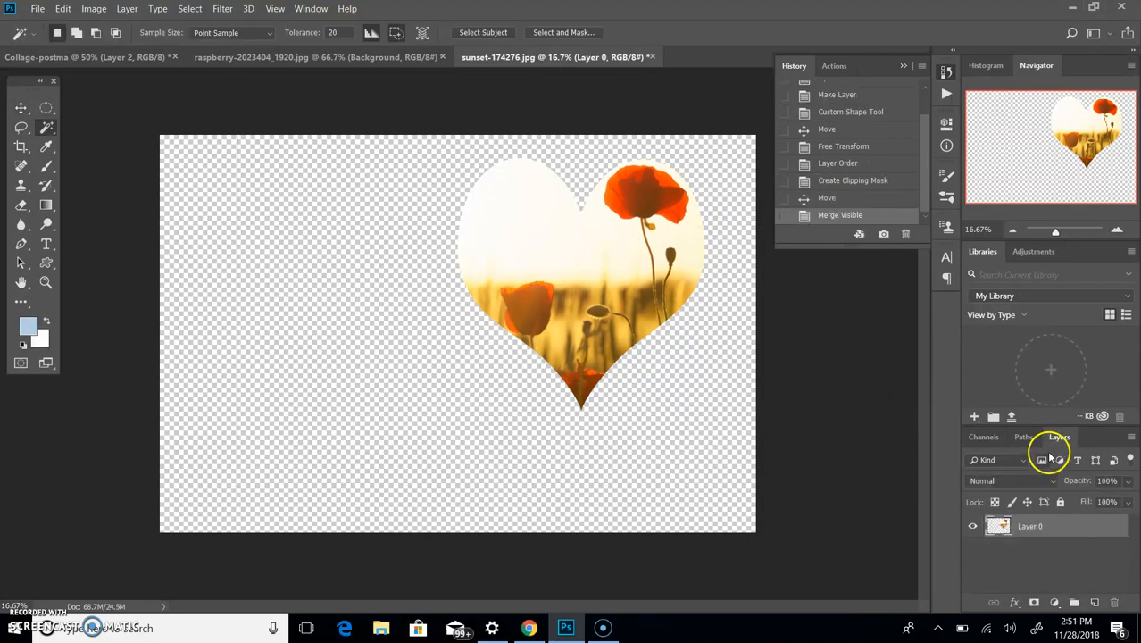
Step: Undo the last layer merge and combine the clipped photo and heart again with Merge Visible
{"action": "key", "text": "ctrl+z"}
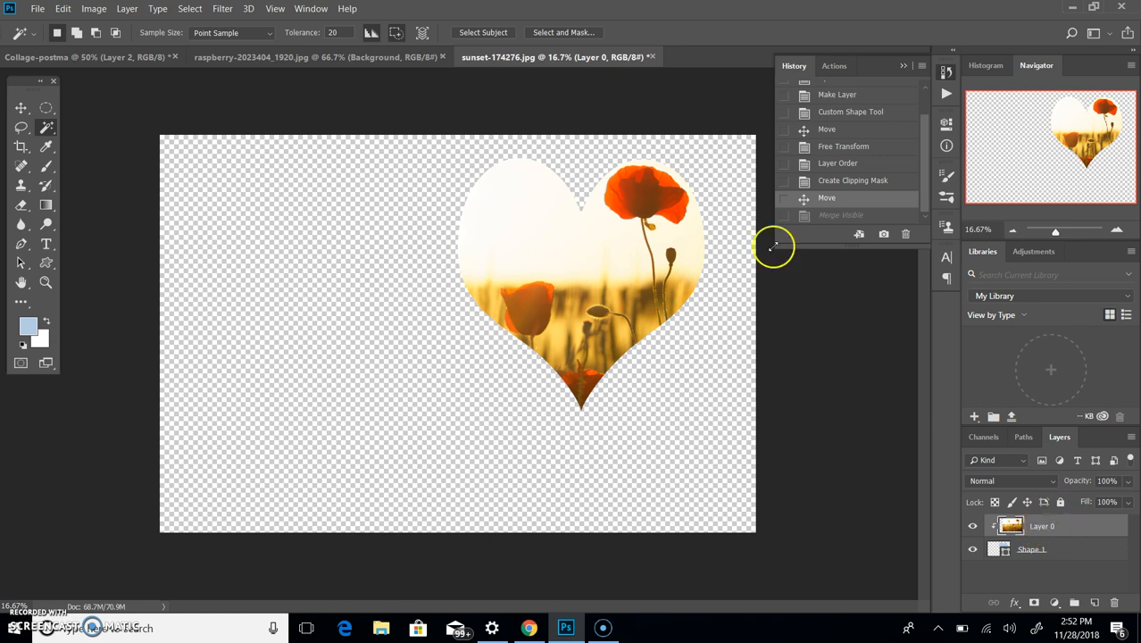
{"action": "left_click", "coordinate": [127, 9]}
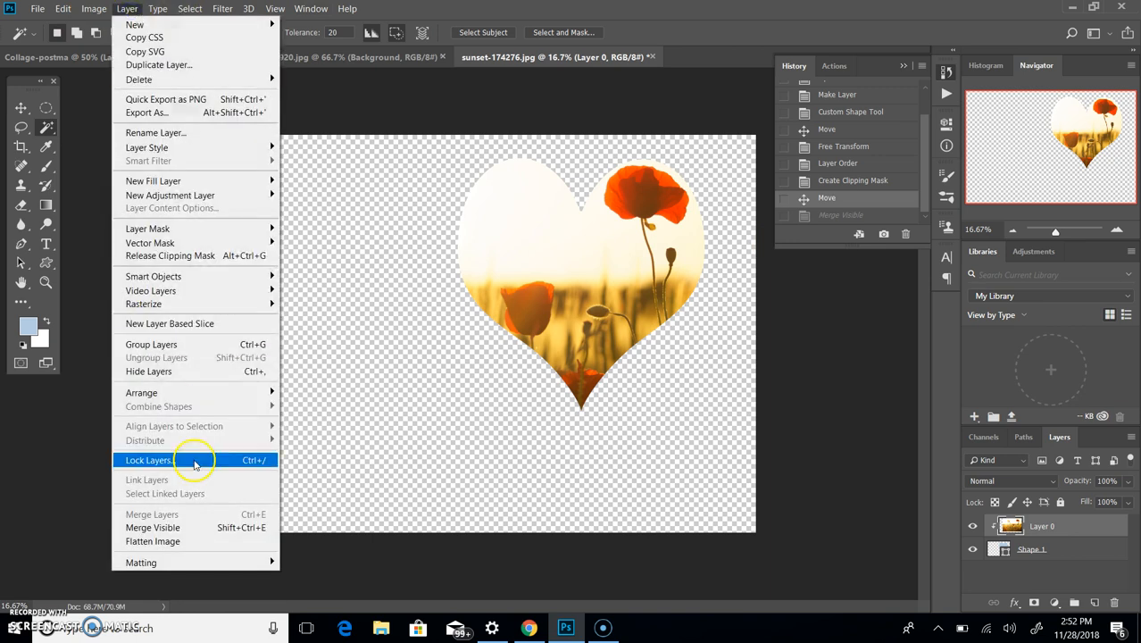
{"action": "left_click", "coordinate": [194, 534]}
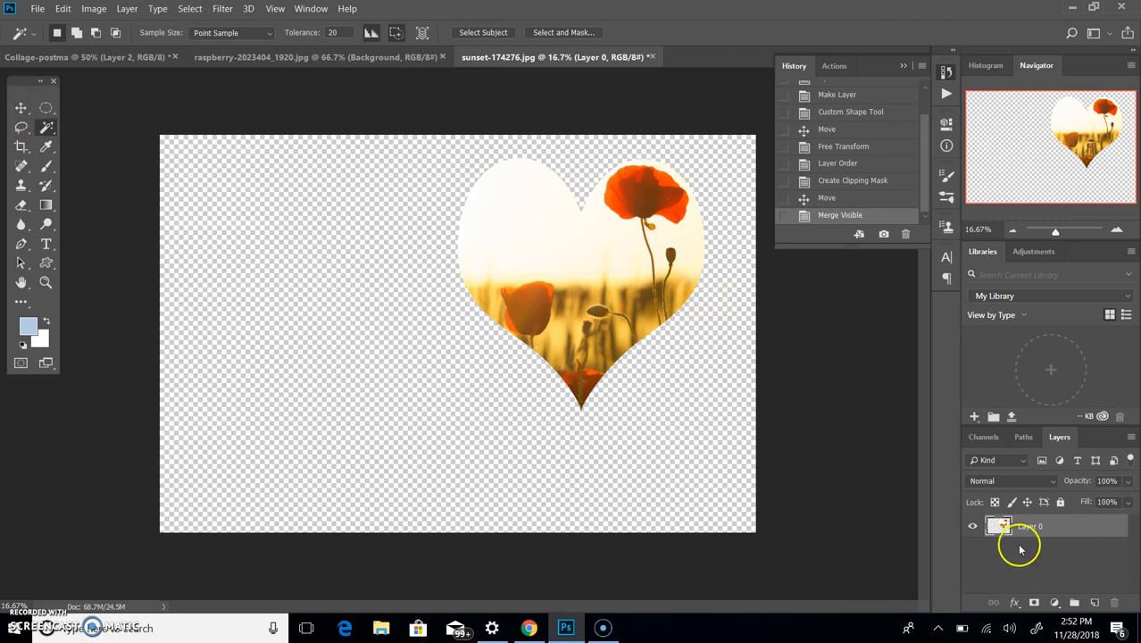
Step: Select the transparent area around the heart with the Magic Wand and invert the selection to the heart itself
{"action": "left_click", "coordinate": [307, 223]}
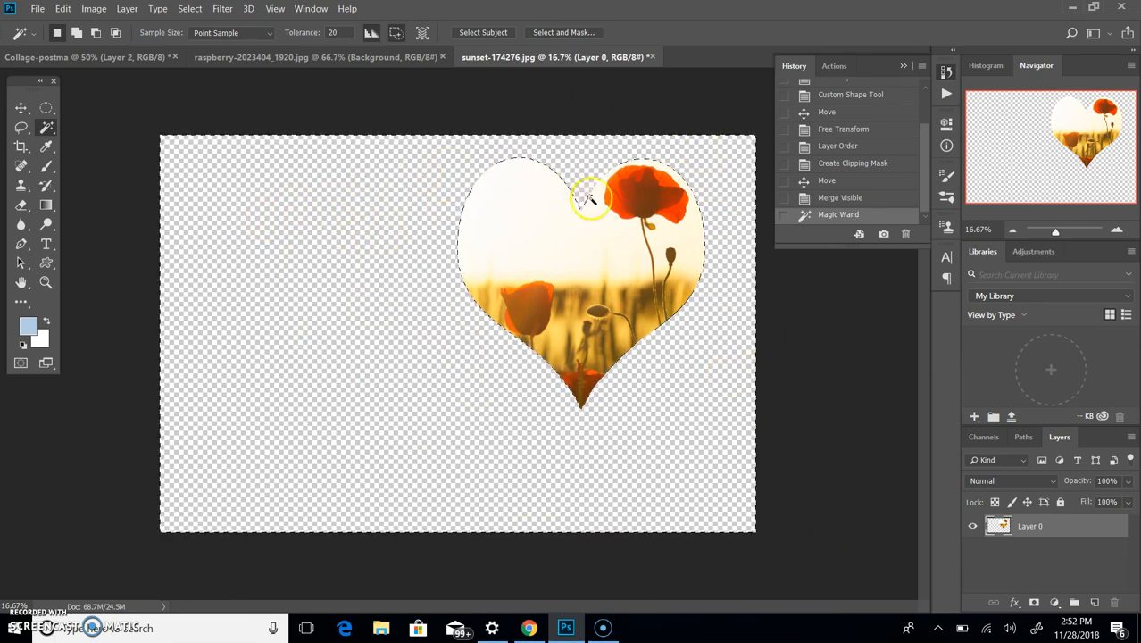
{"action": "left_click", "coordinate": [189, 8]}
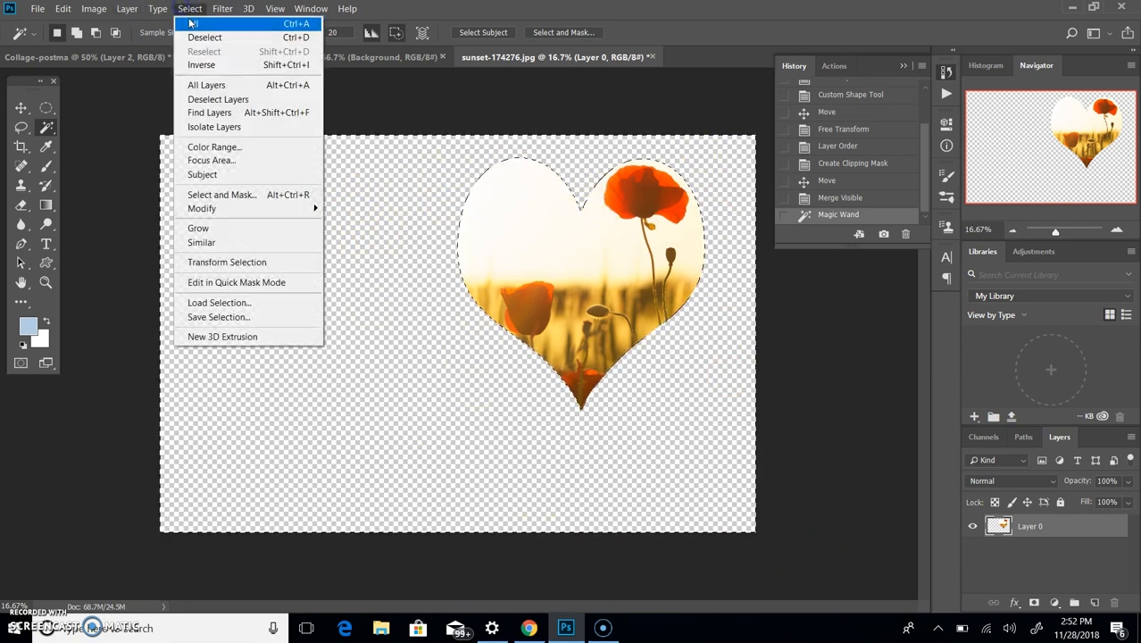
{"action": "left_click", "coordinate": [218, 66]}
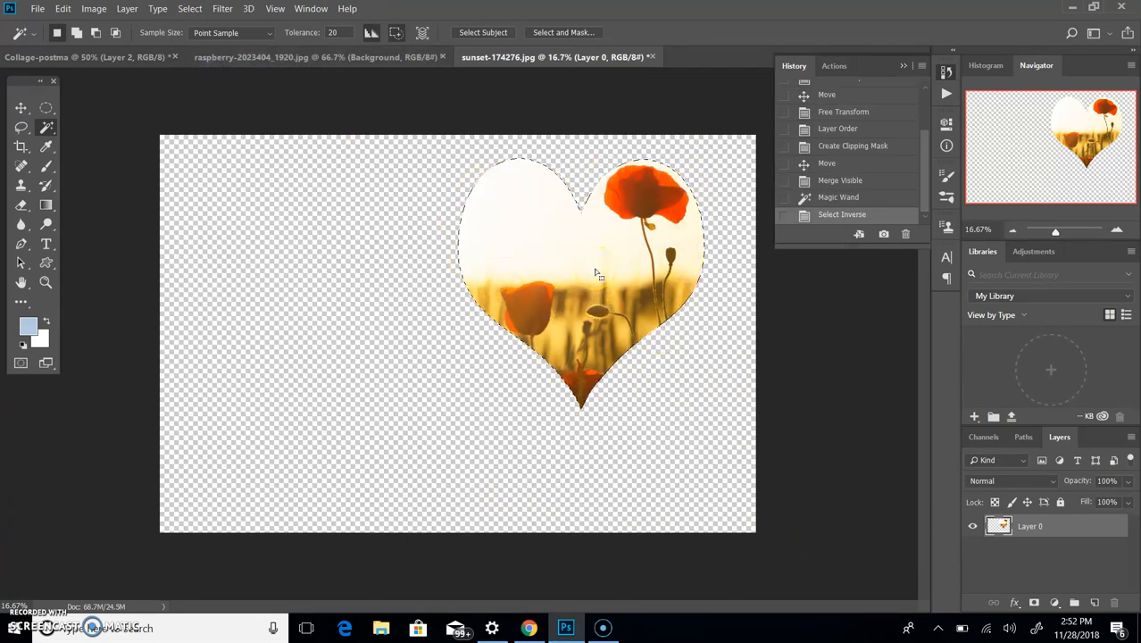
Step: Paste the heart cutout into the Collage-postma document and scale it to about 45.7% between the daisy and the rose
{"action": "left_click", "coordinate": [115, 61]}
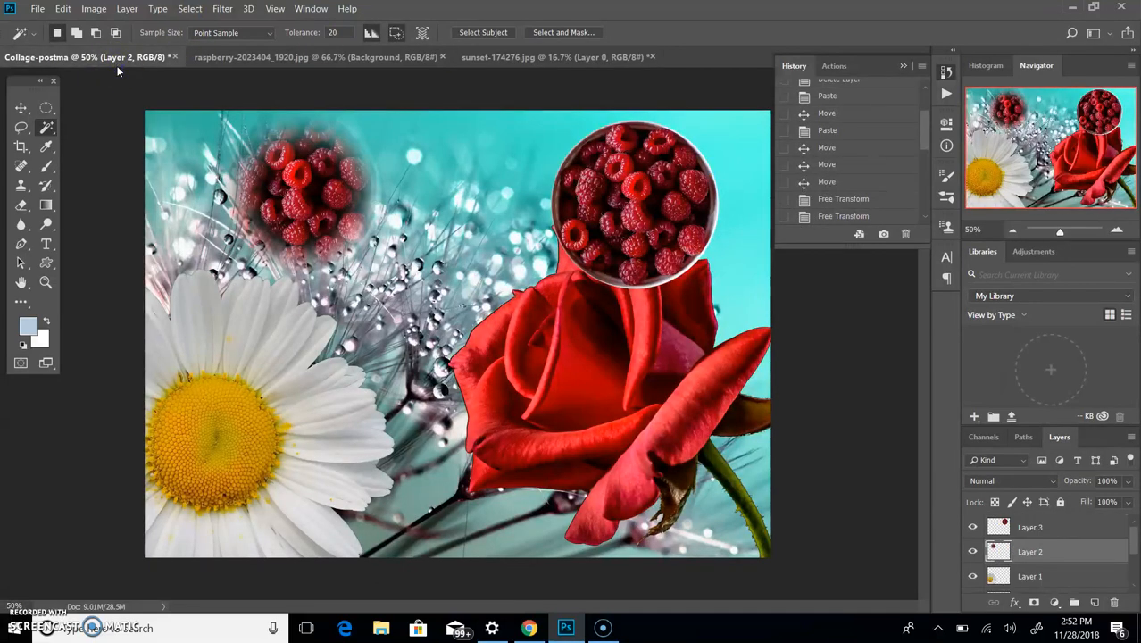
{"action": "key", "text": "ctrl+v"}
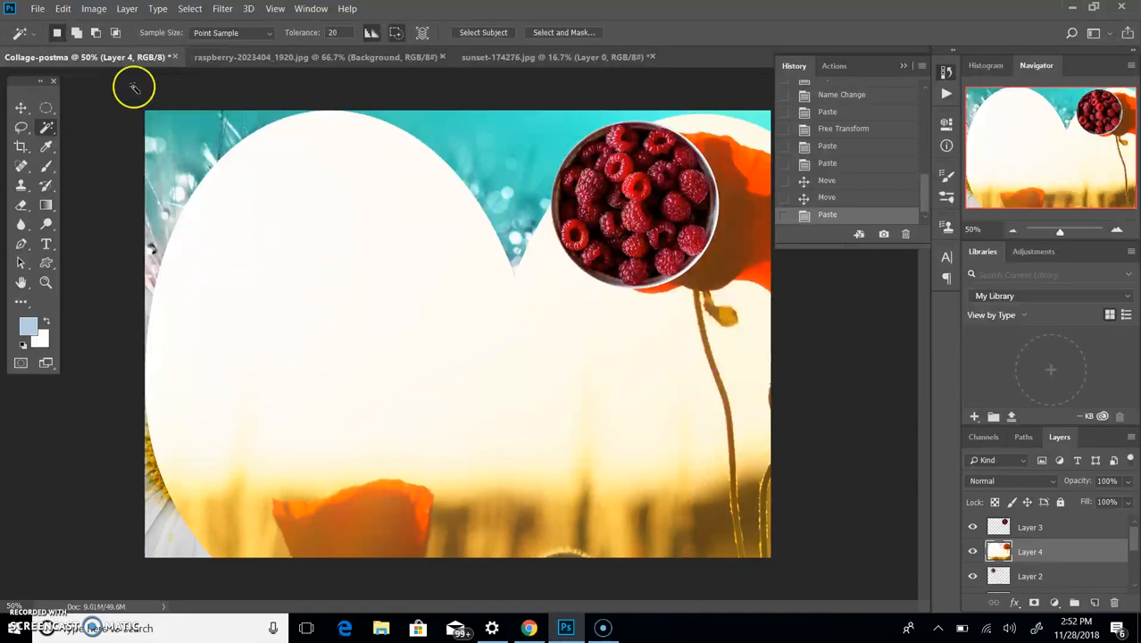
{"action": "left_click", "coordinate": [19, 108]}
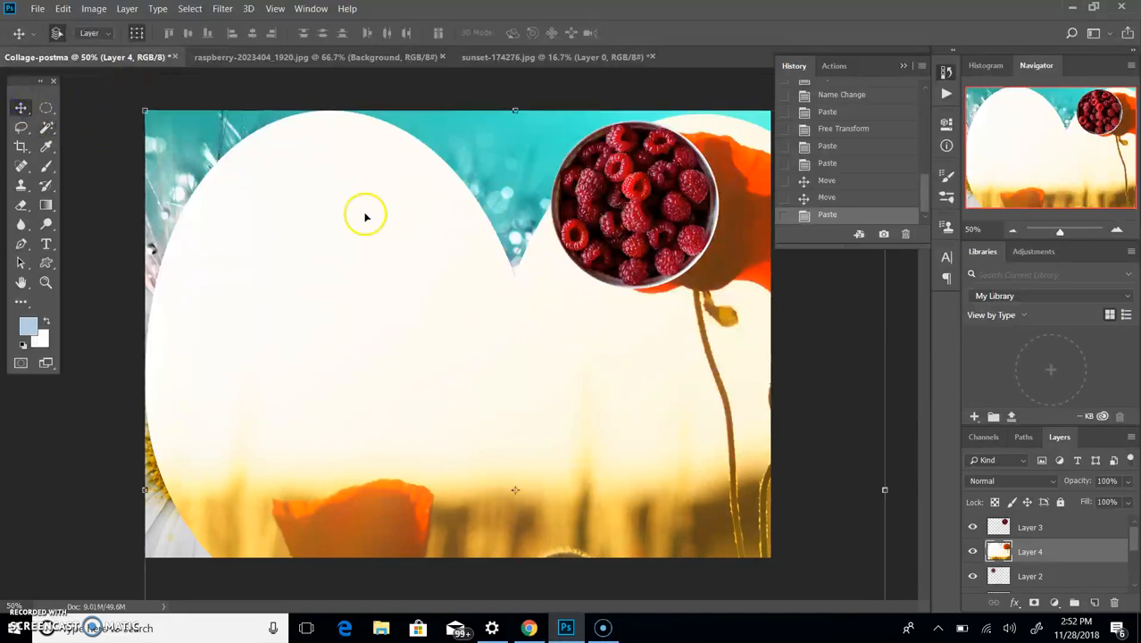
{"action": "left_click_drag", "start_coordinate": [145, 111], "coordinate": [332, 223]}
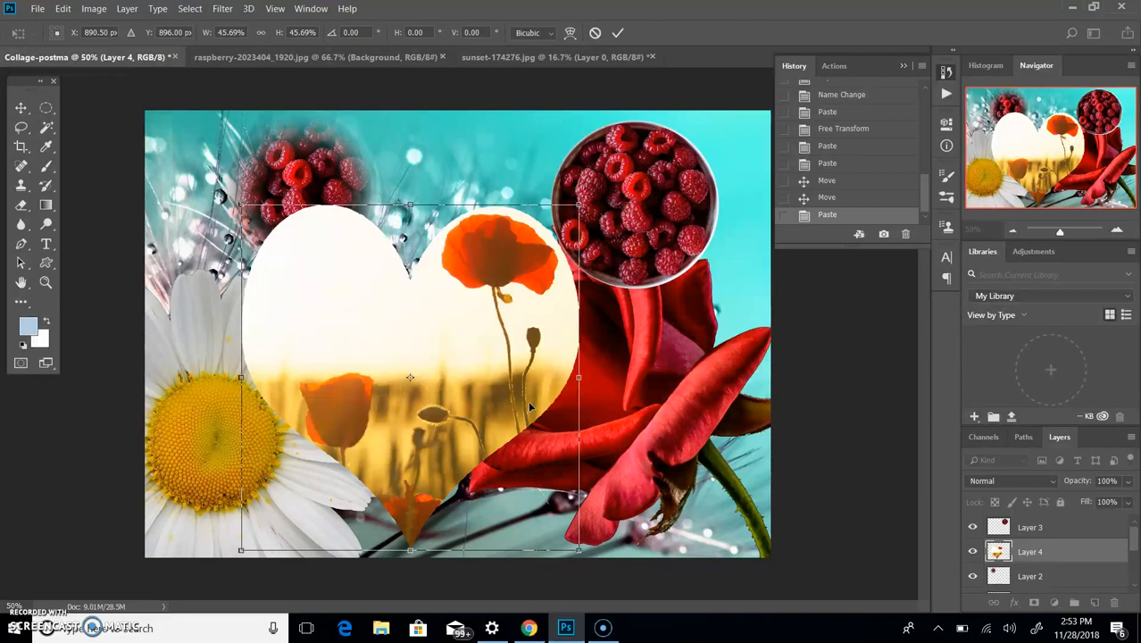
{"action": "key", "text": "Return"}
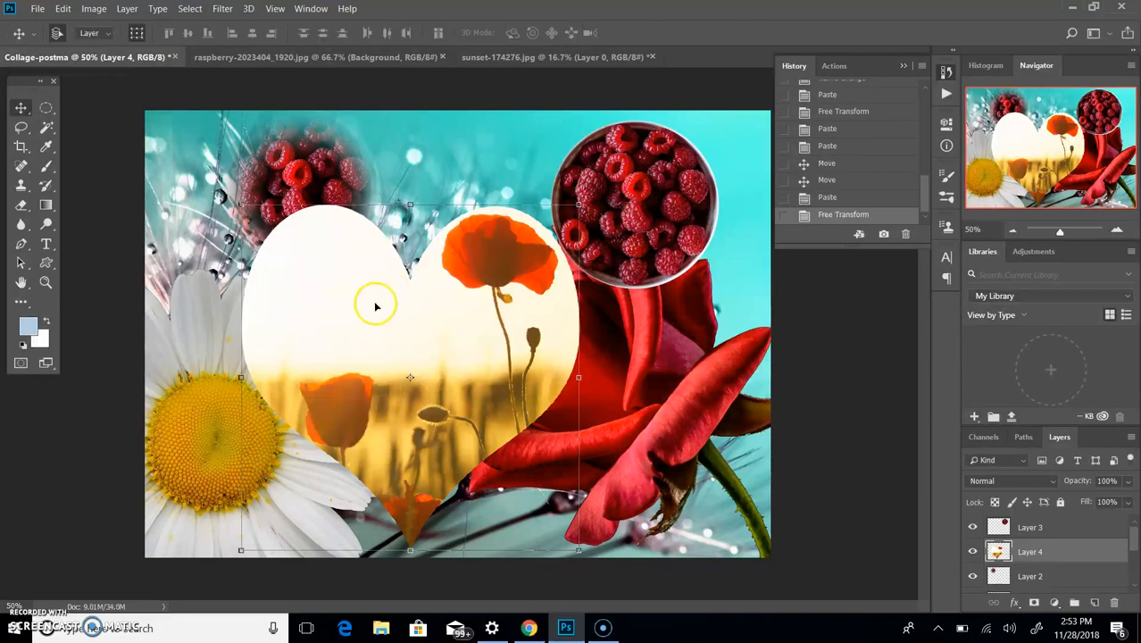